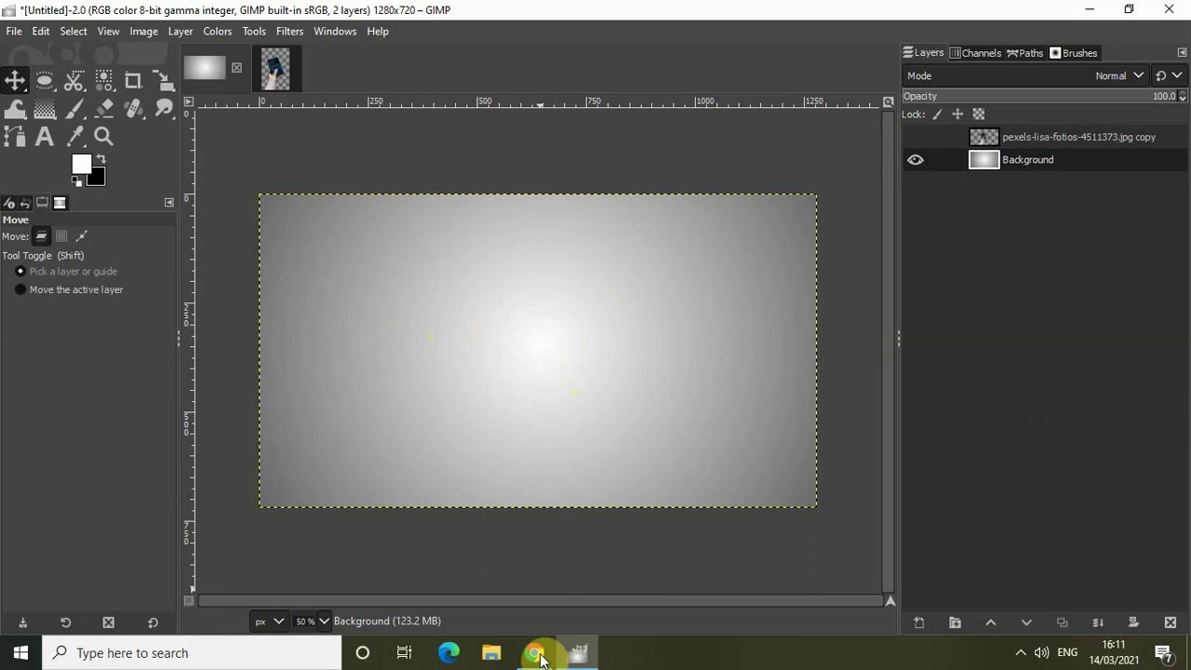
Scroll through a page in the web browser, then return to GIMP.
{"action": "left_click", "coordinate": [536, 654]}
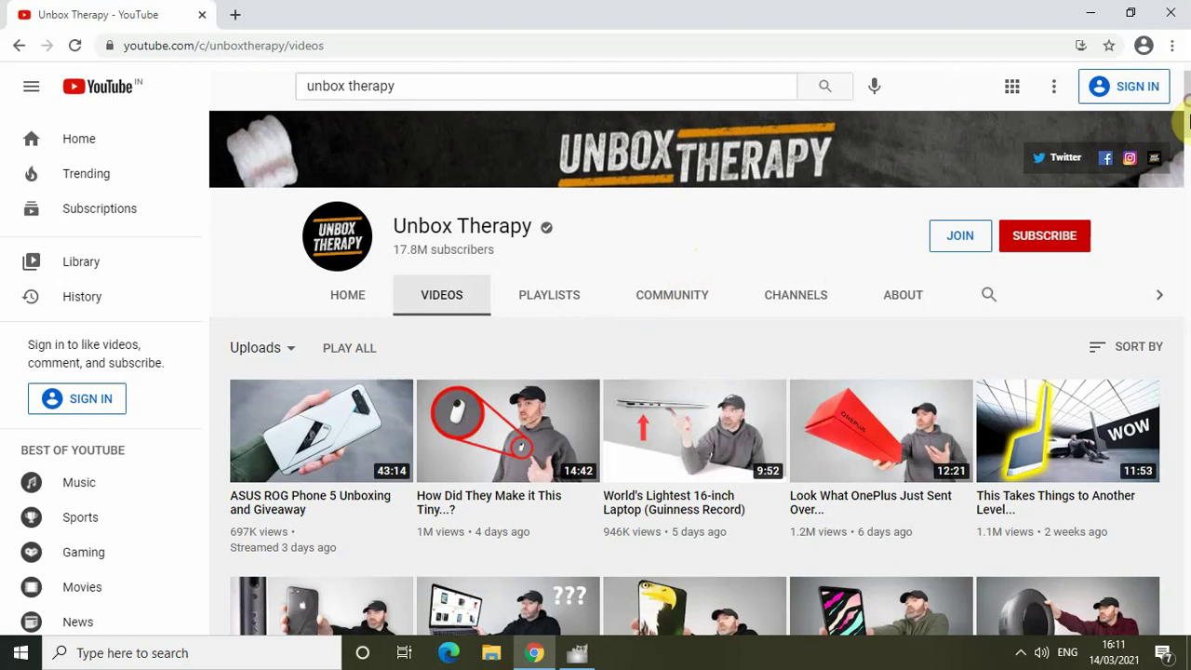
{"action": "scroll", "coordinate": [1188, 158], "scroll_direction": "down", "scroll_amount": 2}
{"action": "scroll", "coordinate": [1189, 158], "scroll_direction": "down", "scroll_amount": 5}
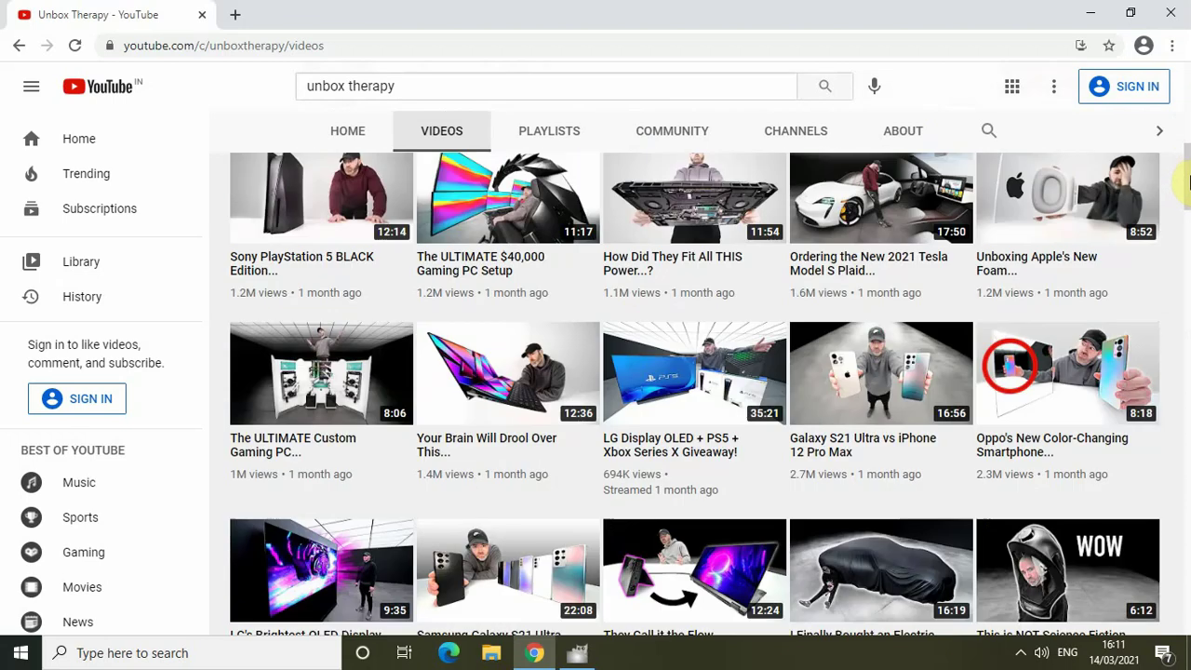
{"action": "left_click_drag", "start_coordinate": [1189, 184], "coordinate": [1188, 216]}
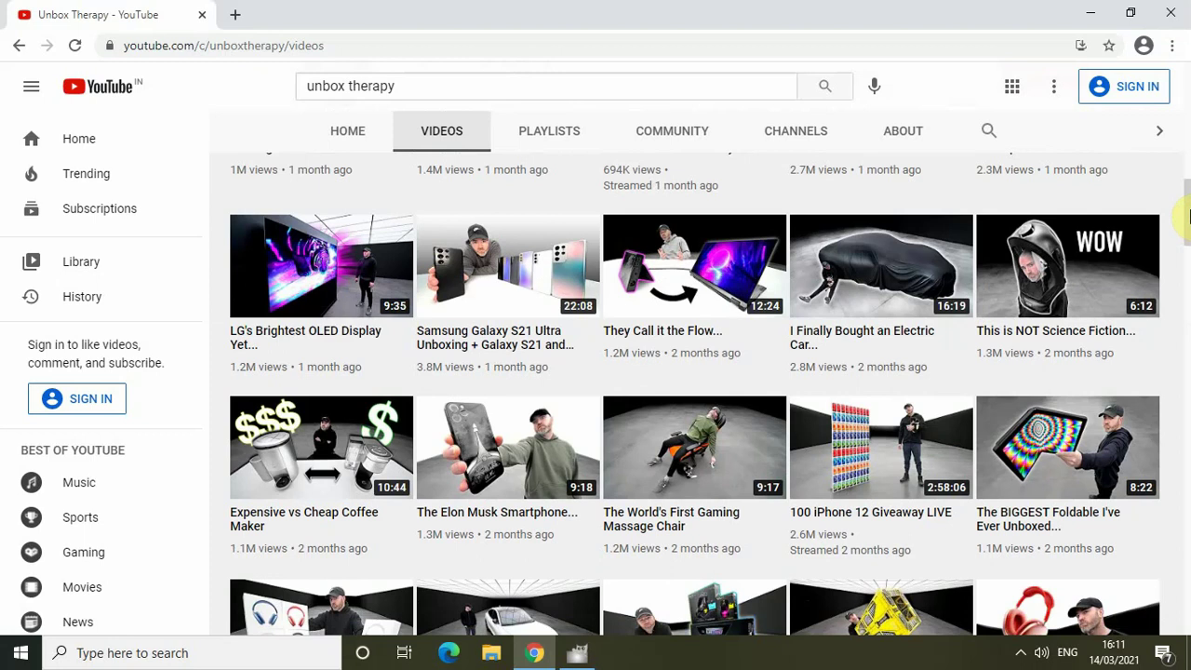
{"action": "scroll", "coordinate": [1189, 224], "scroll_direction": "down", "scroll_amount": 2}
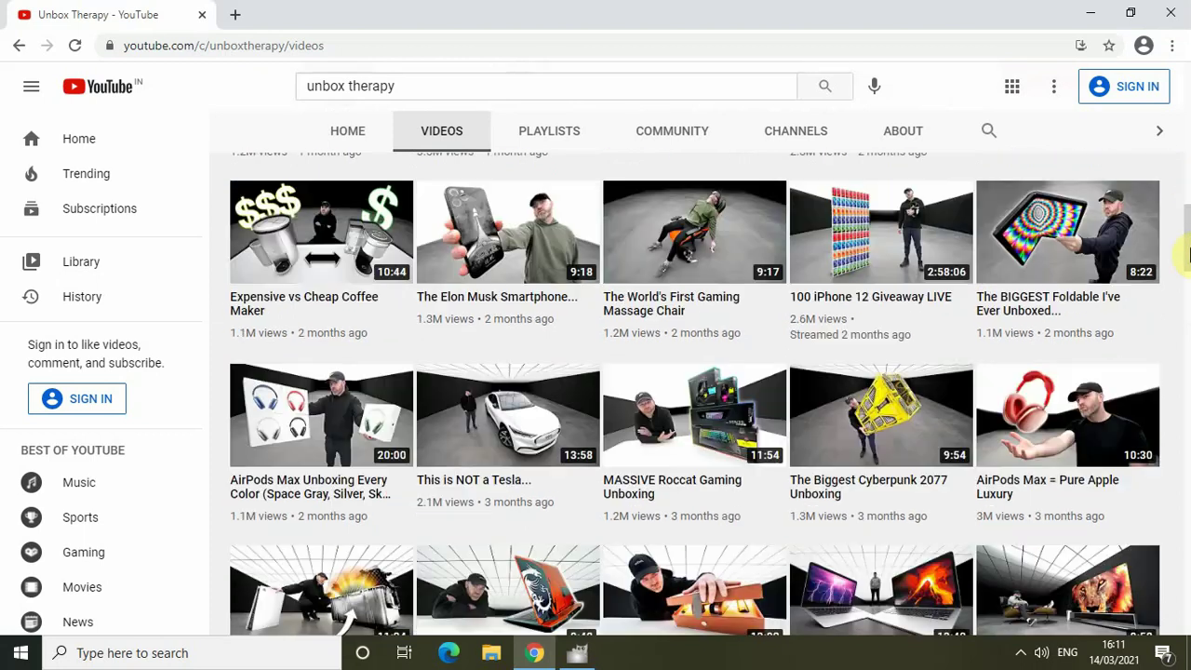
{"action": "left_click_drag", "start_coordinate": [1188, 253], "coordinate": [1188, 328]}
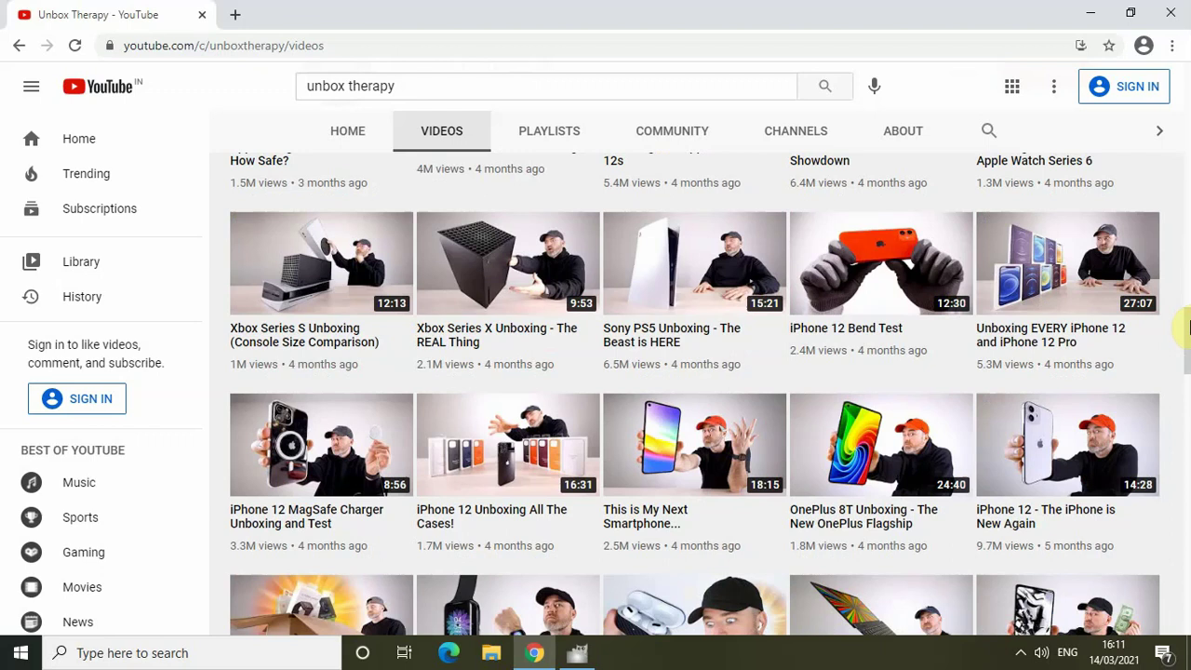
{"action": "left_click", "coordinate": [1090, 12]}
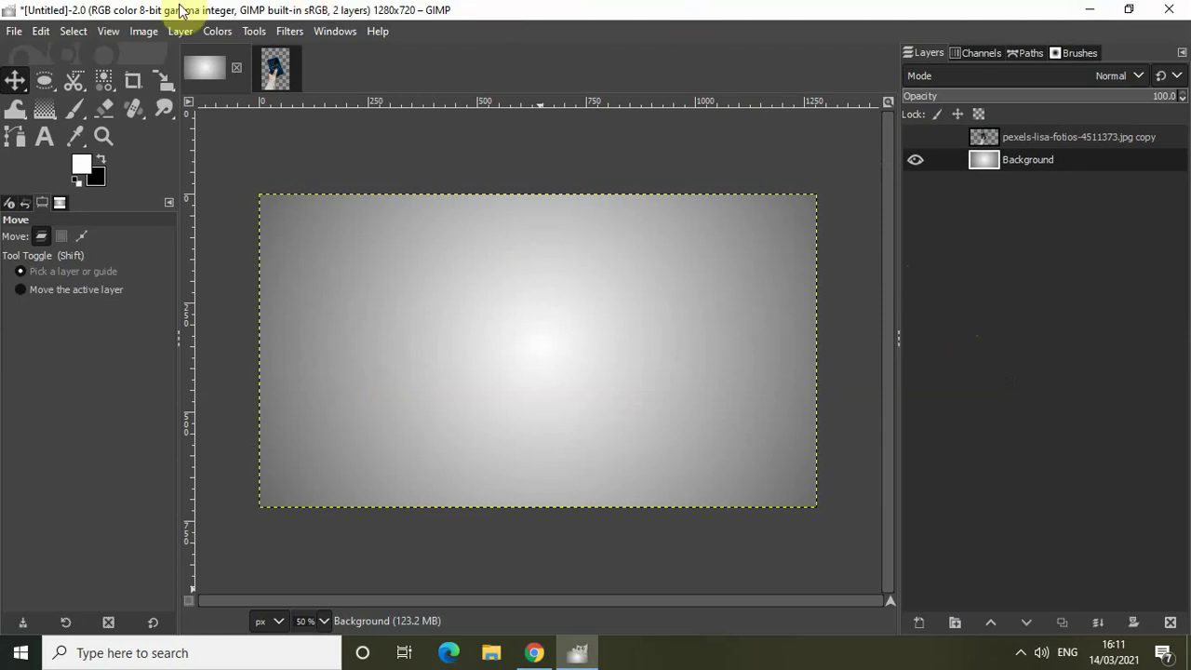
Create a new 1280x720 image with Fill with set to Transparency.
{"action": "left_click", "coordinate": [13, 34]}
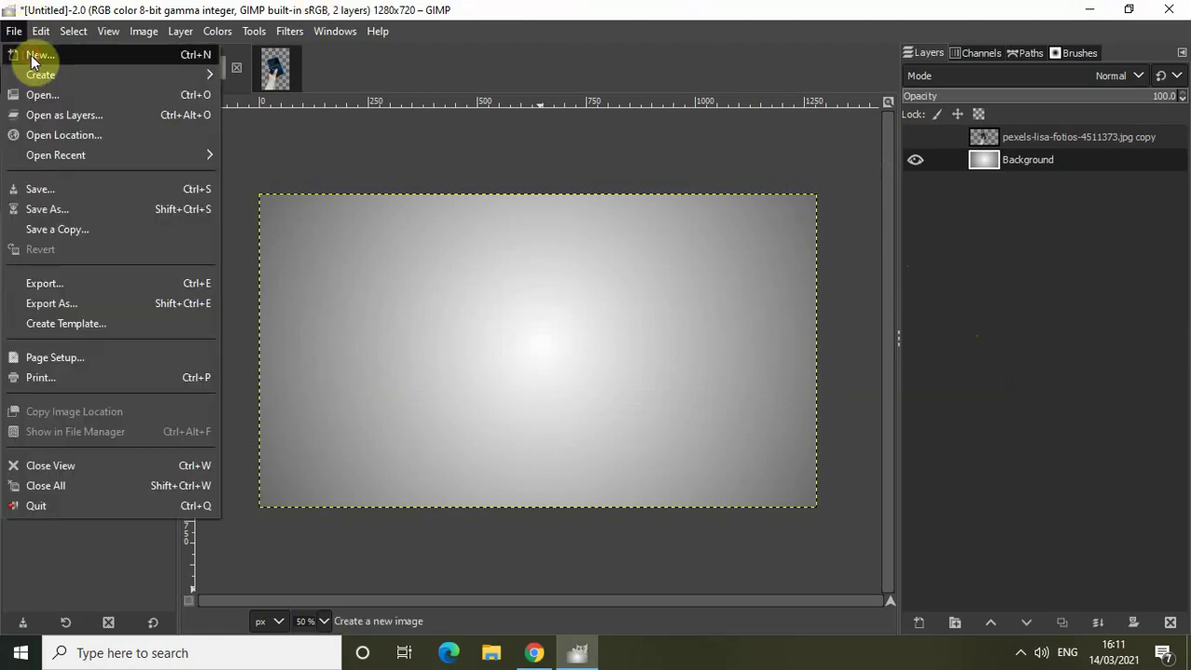
{"action": "left_click", "coordinate": [37, 66]}
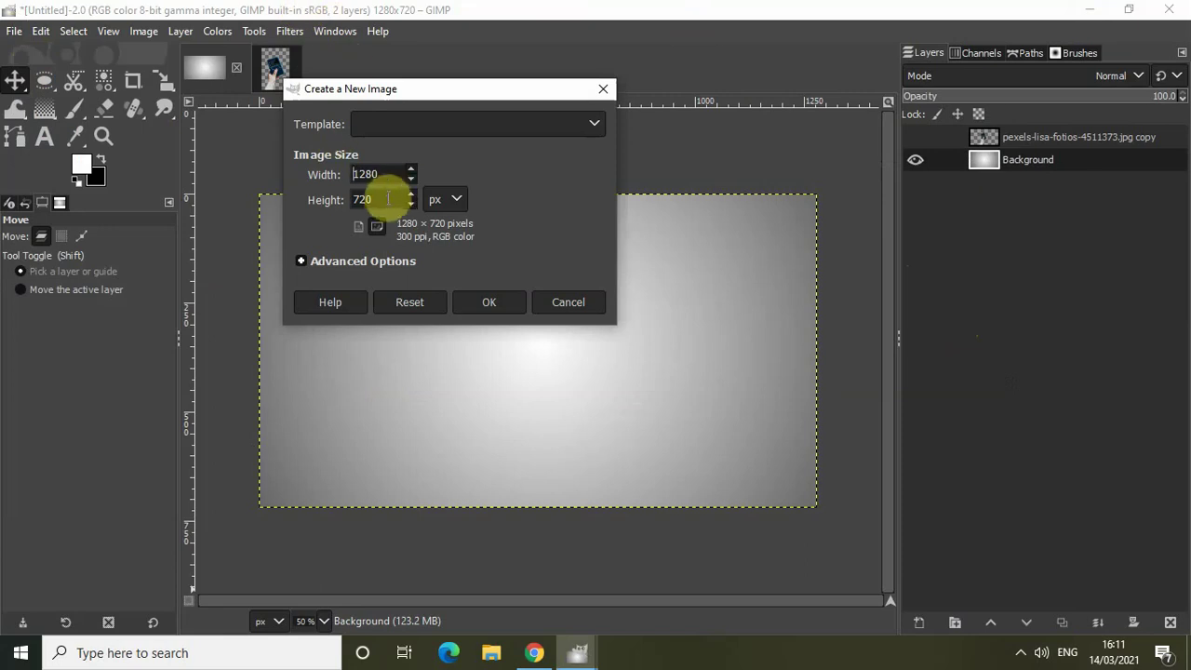
{"action": "left_click", "coordinate": [399, 261]}
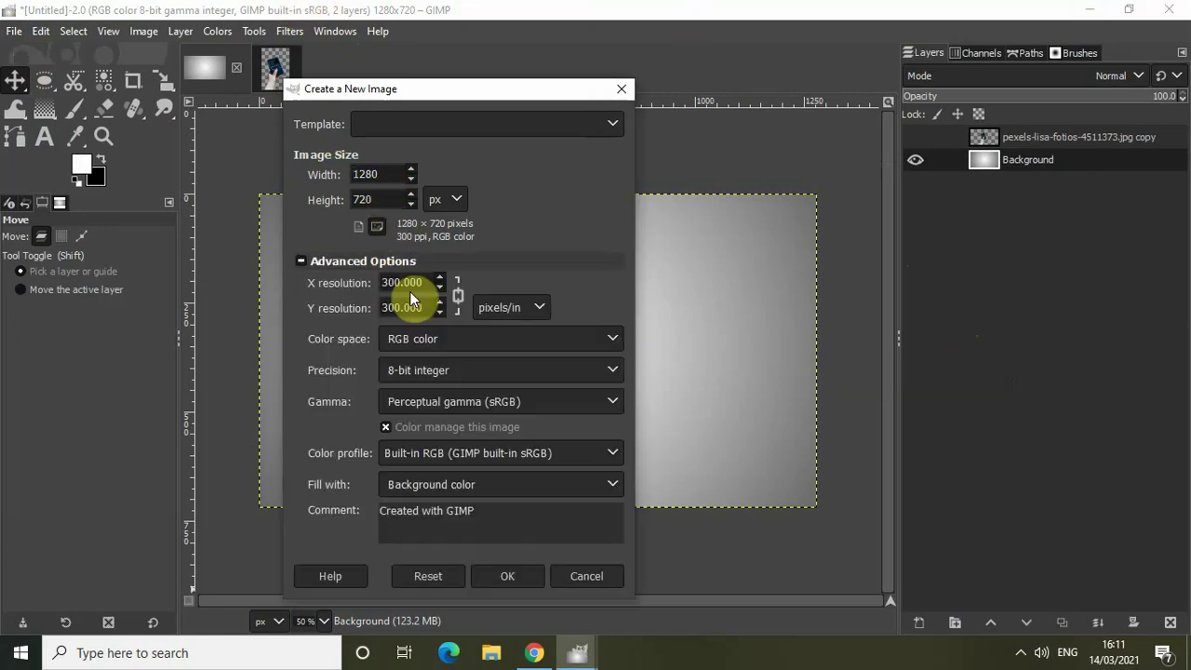
{"action": "left_click", "coordinate": [452, 484]}
{"action": "left_click", "coordinate": [452, 571]}
{"action": "left_click", "coordinate": [500, 576]}
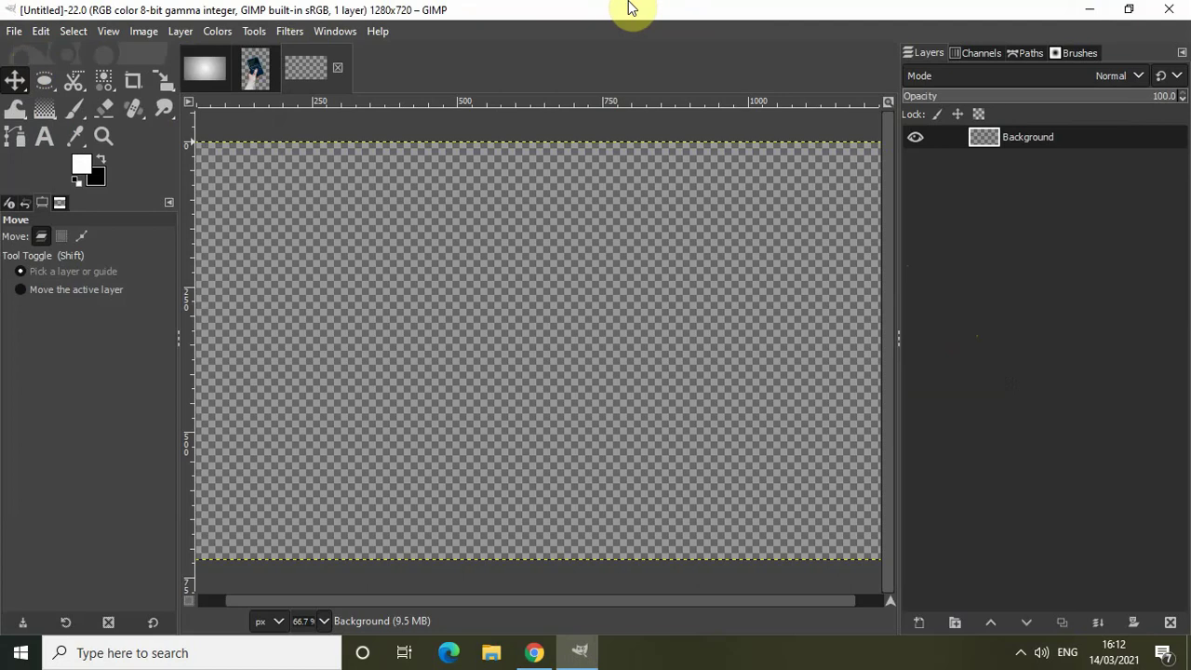
Fit the transparent canvas in view and select the Gradient tool from Tools > Paint Tools.
{"action": "key", "text": "minus"}
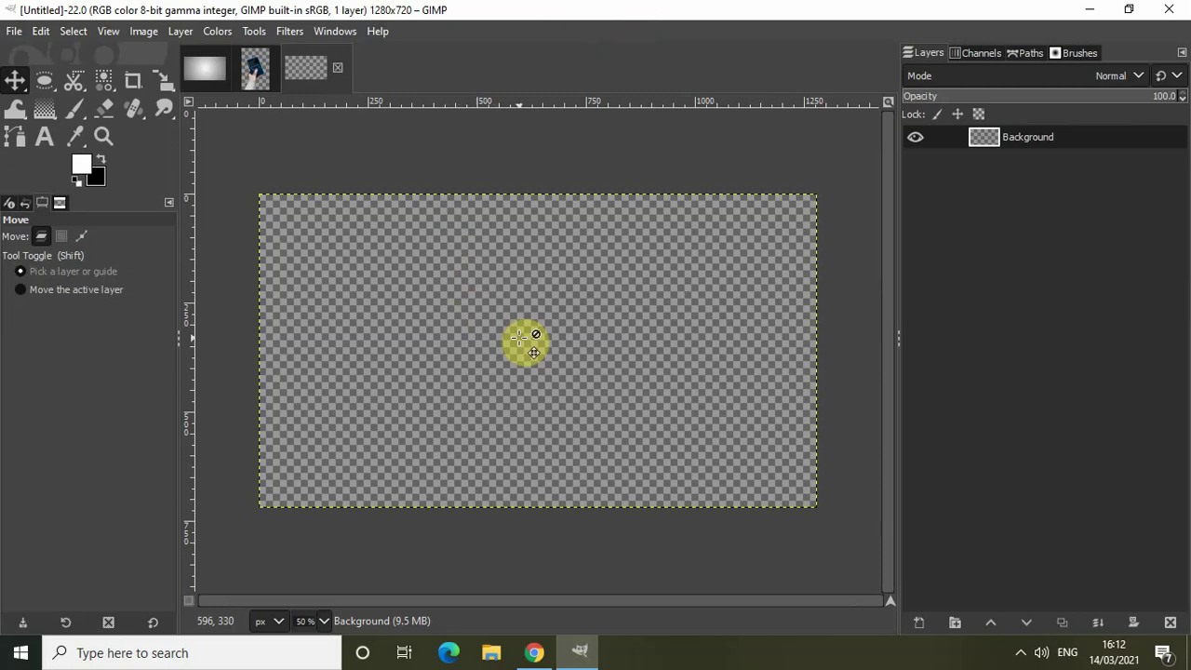
{"action": "left_click", "coordinate": [256, 34]}
{"action": "mouse_move", "coordinate": [305, 75]}
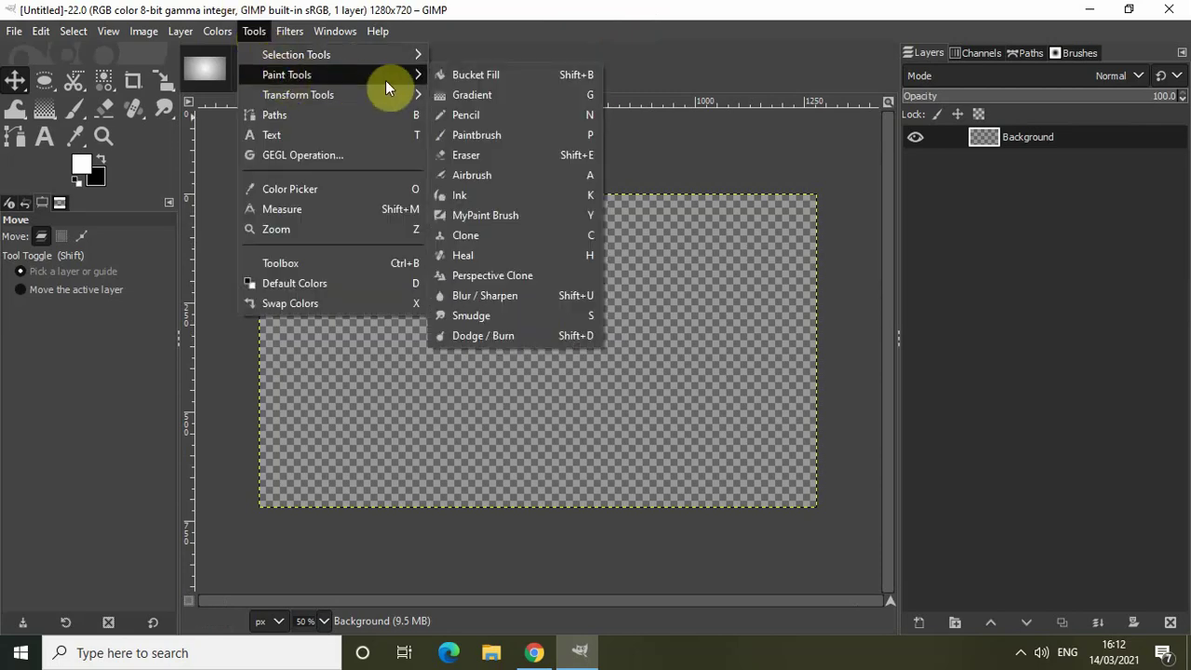
{"action": "left_click", "coordinate": [473, 95]}
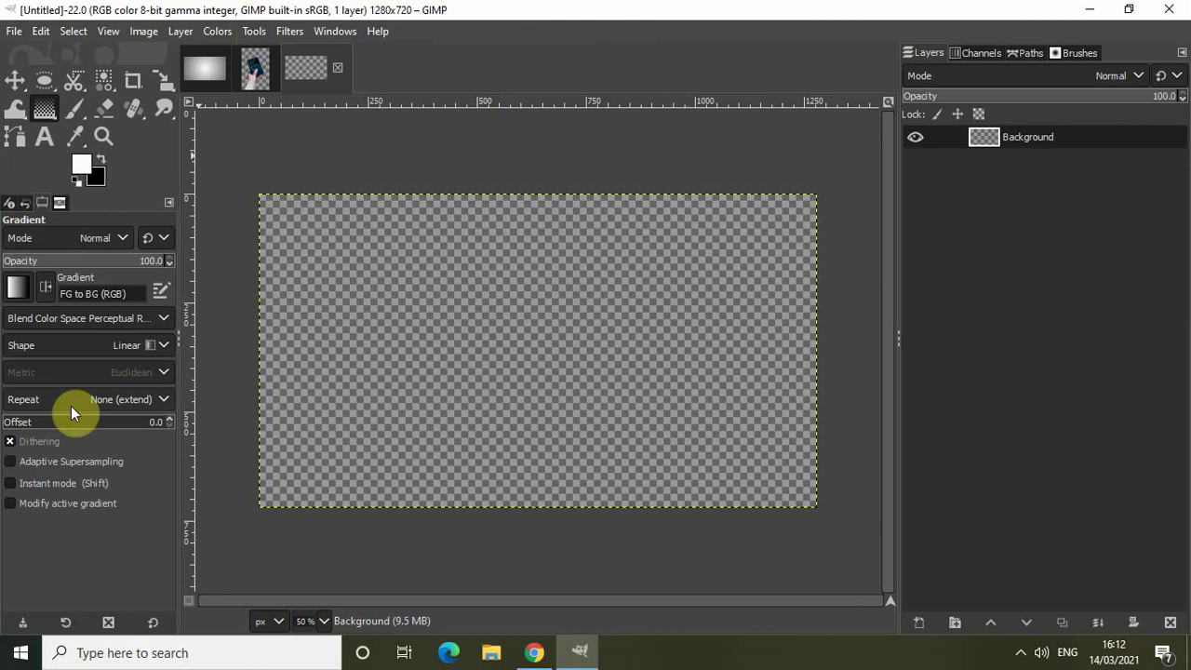
Set the gradient shape to Radial, keeping the FG to BG (RGB) gradient.
{"action": "left_click", "coordinate": [90, 345]}
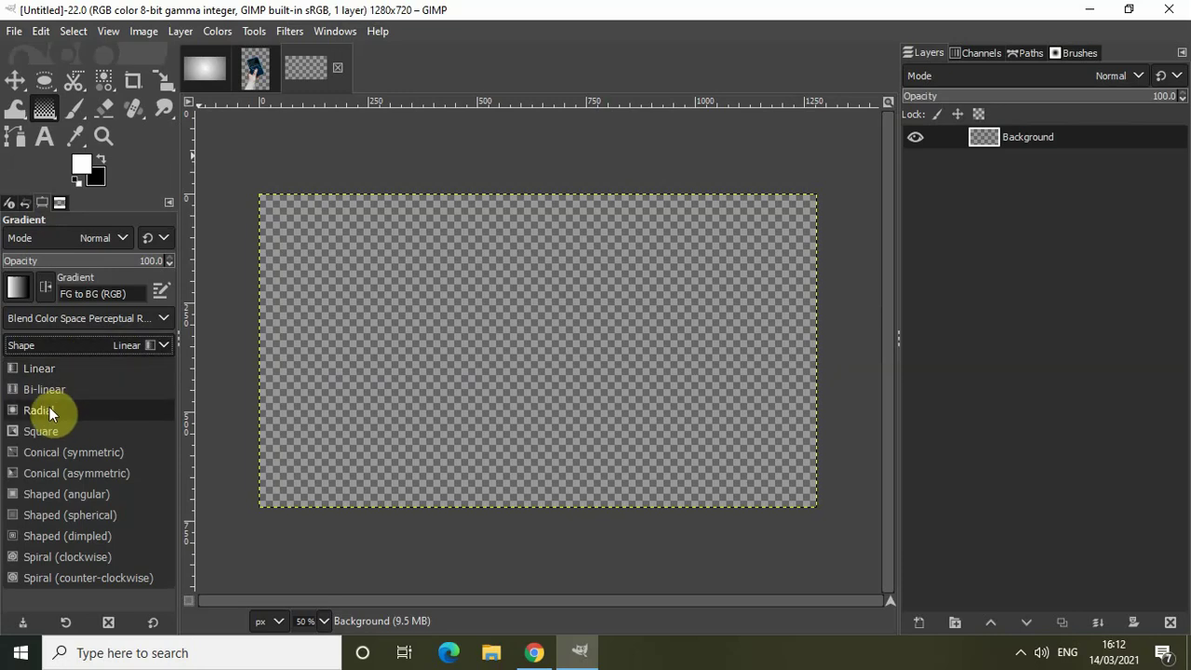
{"action": "left_click", "coordinate": [49, 411]}
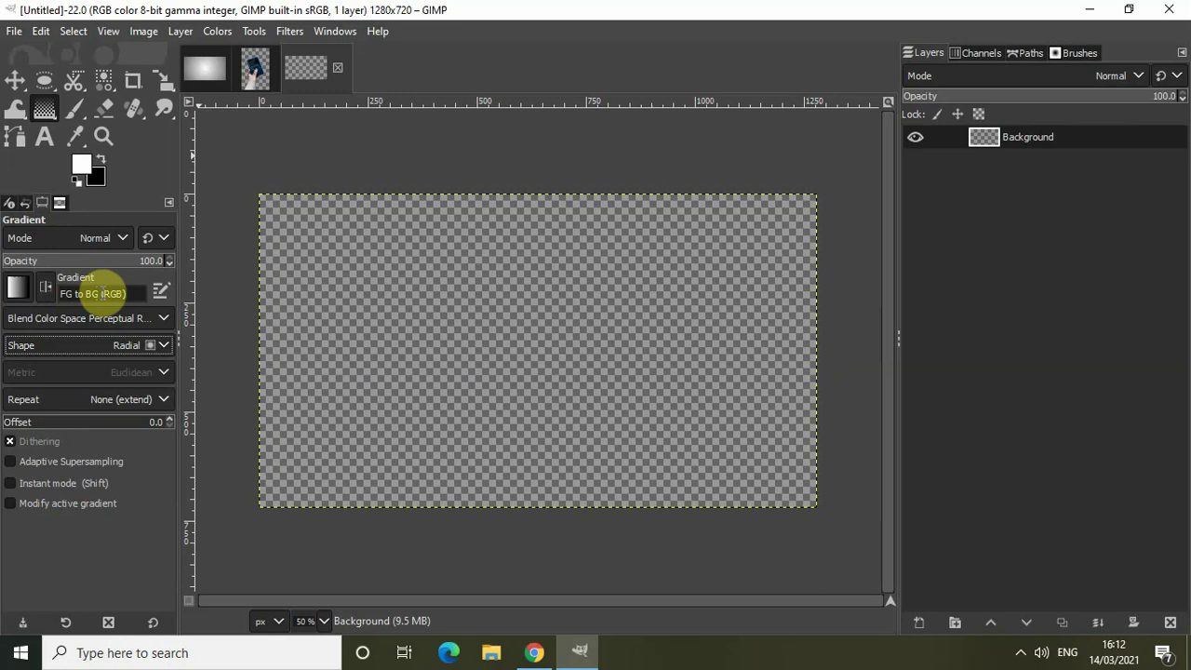
{"action": "left_click", "coordinate": [16, 289]}
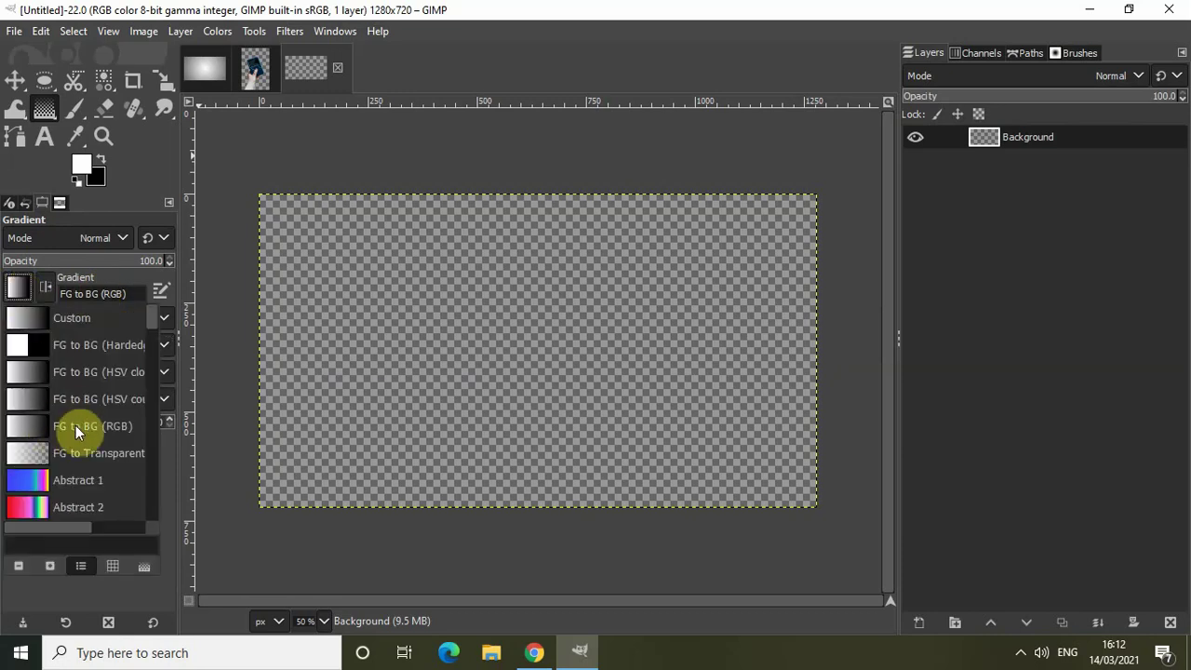
{"action": "left_click", "coordinate": [19, 284]}
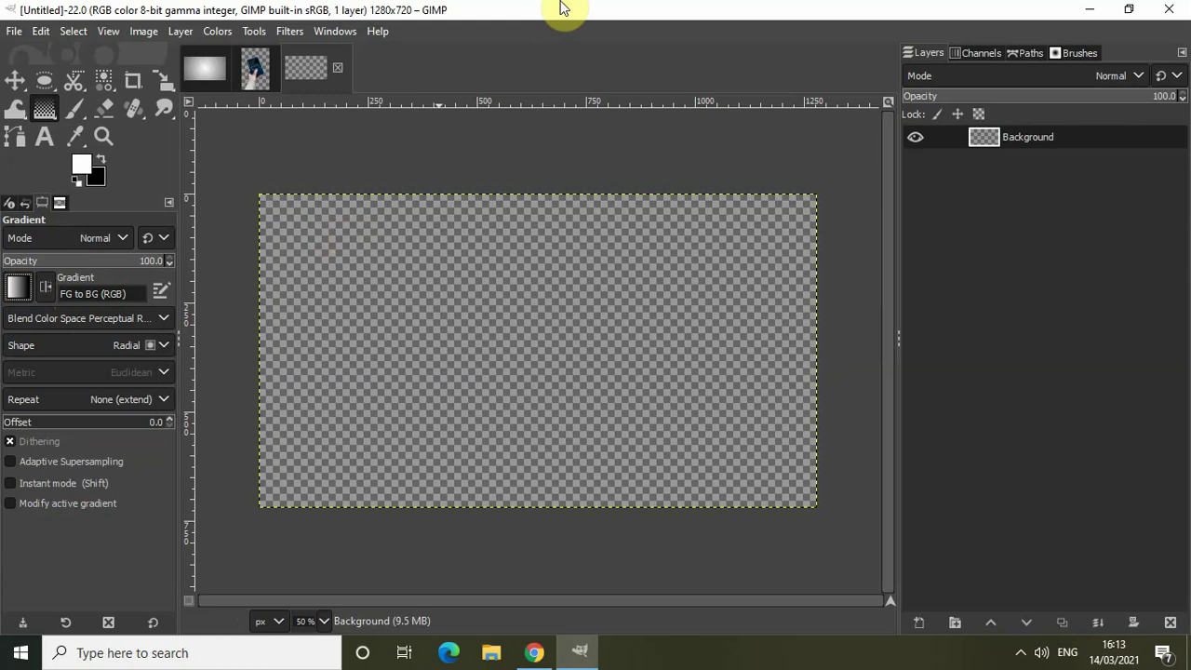
Drag a radial gradient outward from the canvas centre, then zoom the view to 50%.
{"action": "key", "text": "minus"}
{"action": "key", "text": "minus"}
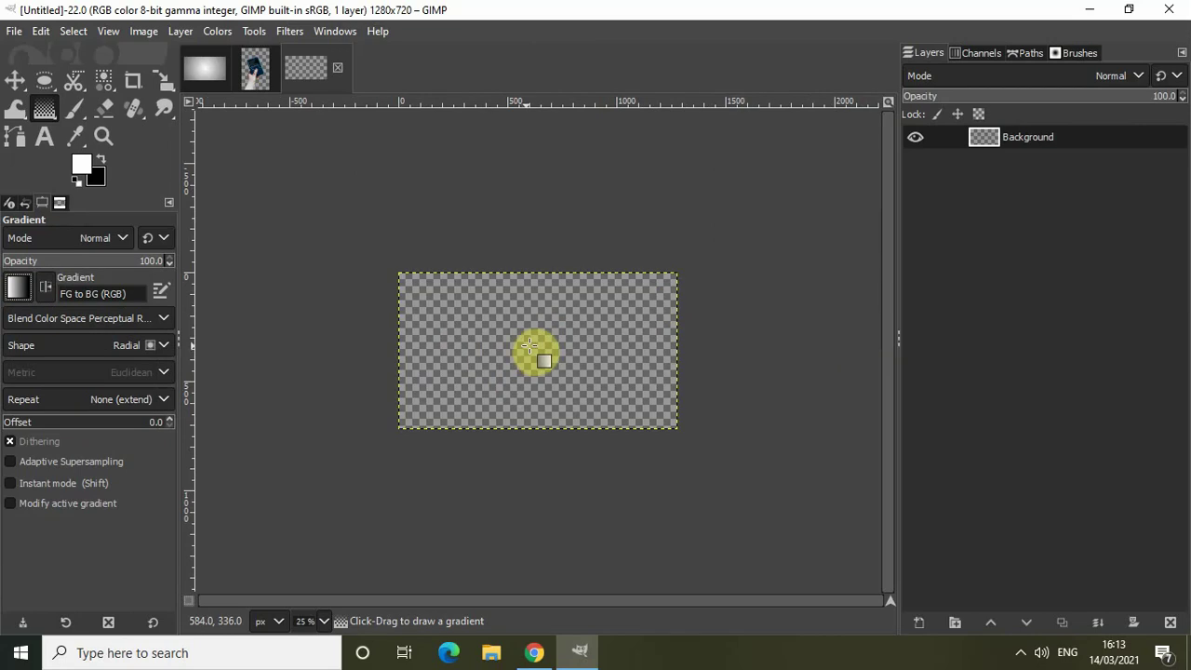
{"action": "left_click_drag", "start_coordinate": [530, 345], "coordinate": [432, 289]}
{"action": "left_click_drag", "start_coordinate": [376, 254], "coordinate": [269, 199]}
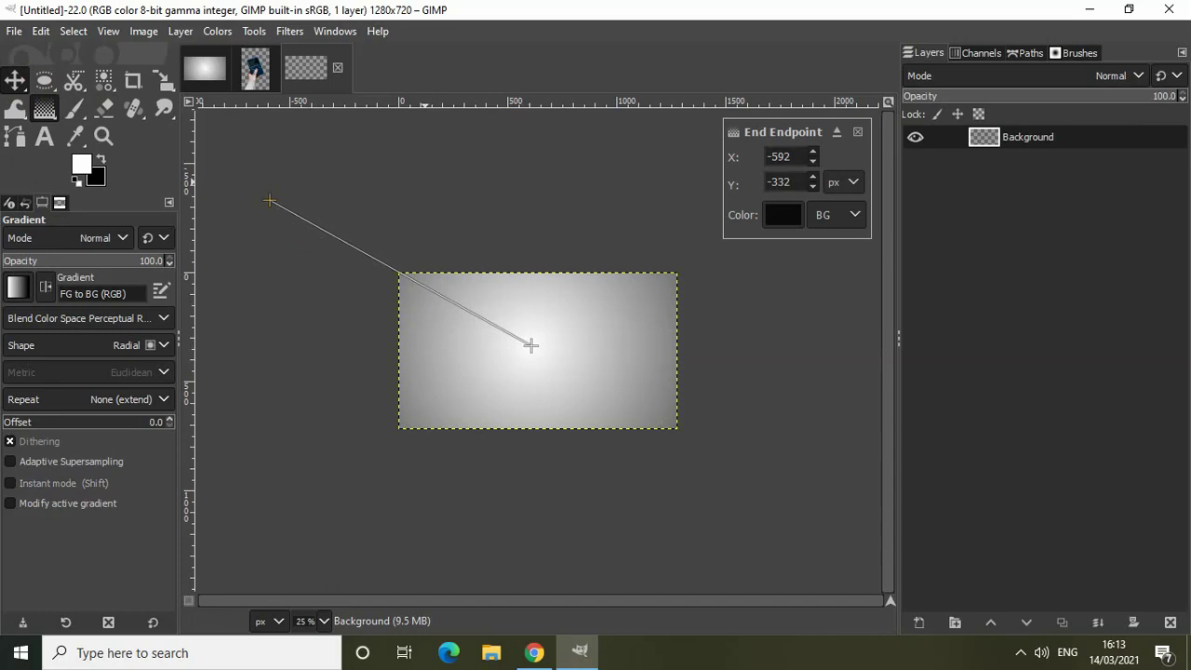
{"action": "left_click", "coordinate": [16, 82]}
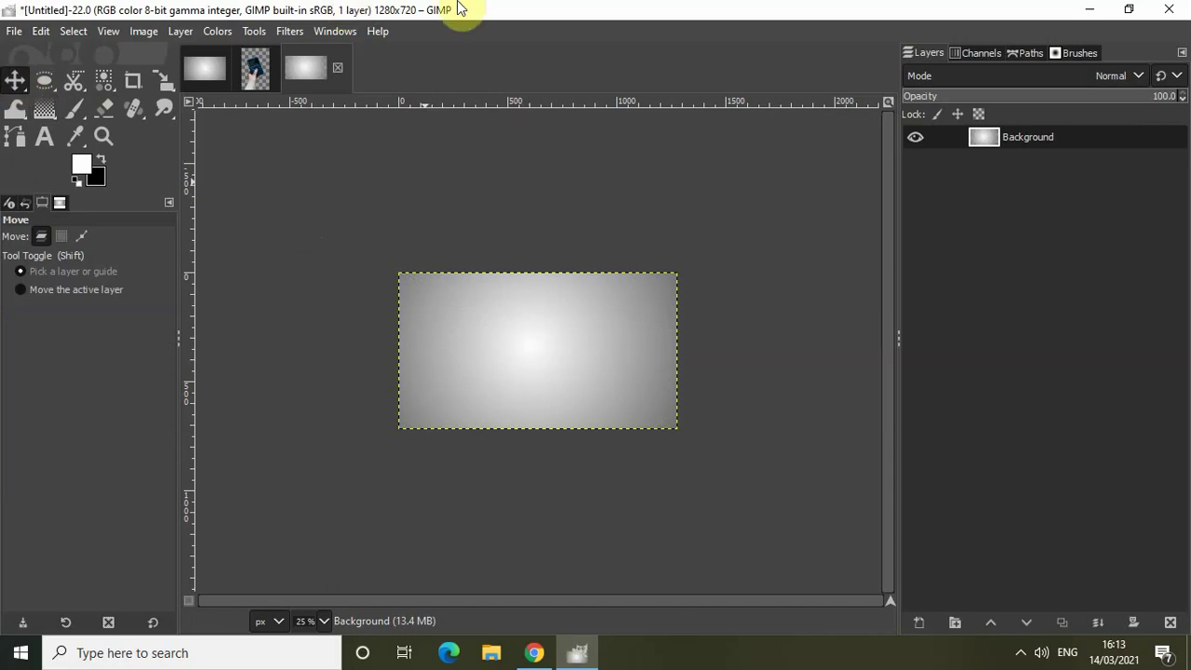
{"action": "key", "text": "plus"}
{"action": "key", "text": "plus"}
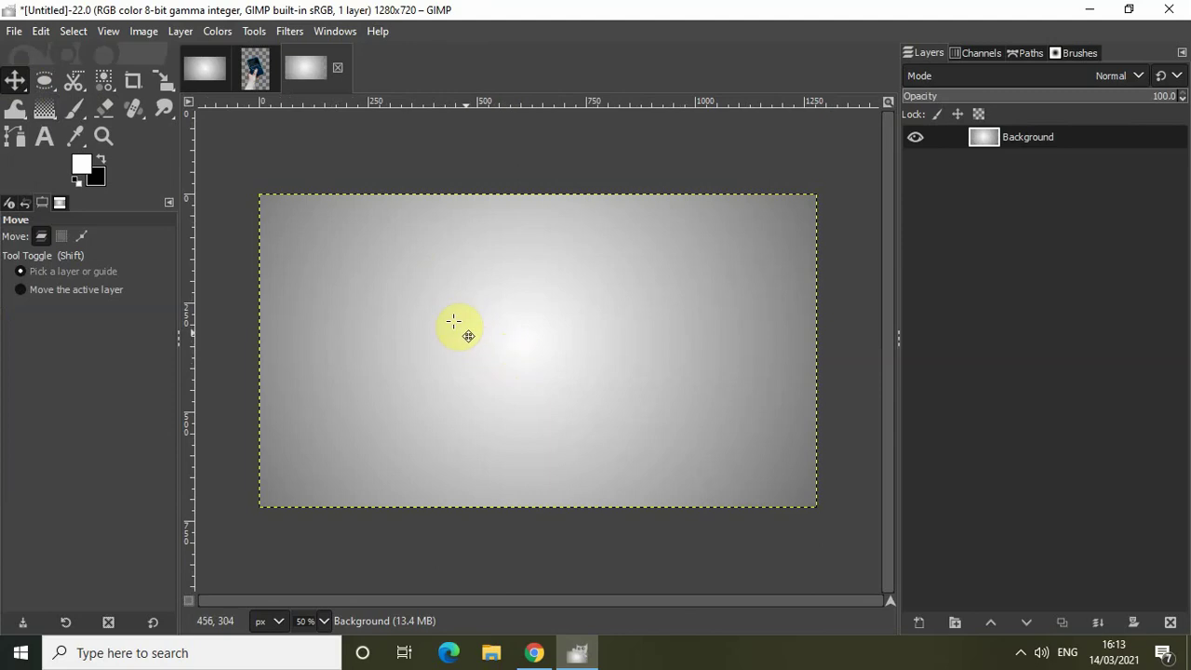
Copy the console photo from the game pic image and paste it as a new layer in the gradient image.
{"action": "left_click", "coordinate": [253, 72]}
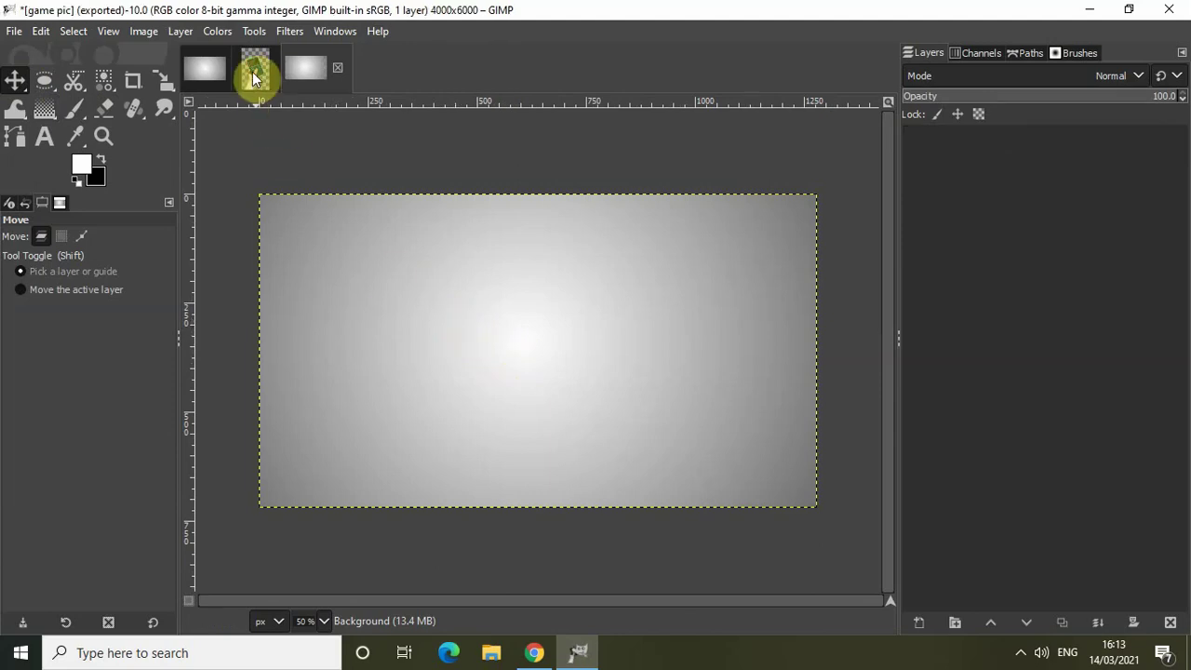
{"action": "left_click", "coordinate": [41, 31]}
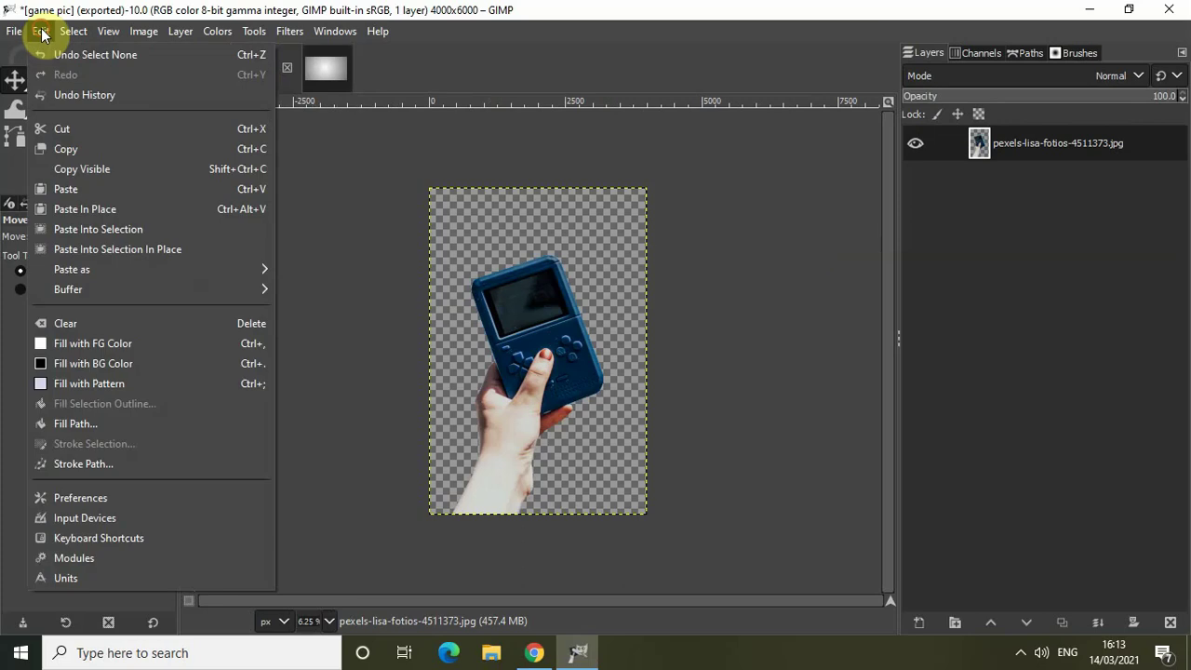
{"action": "left_click", "coordinate": [72, 149]}
{"action": "left_click", "coordinate": [337, 68]}
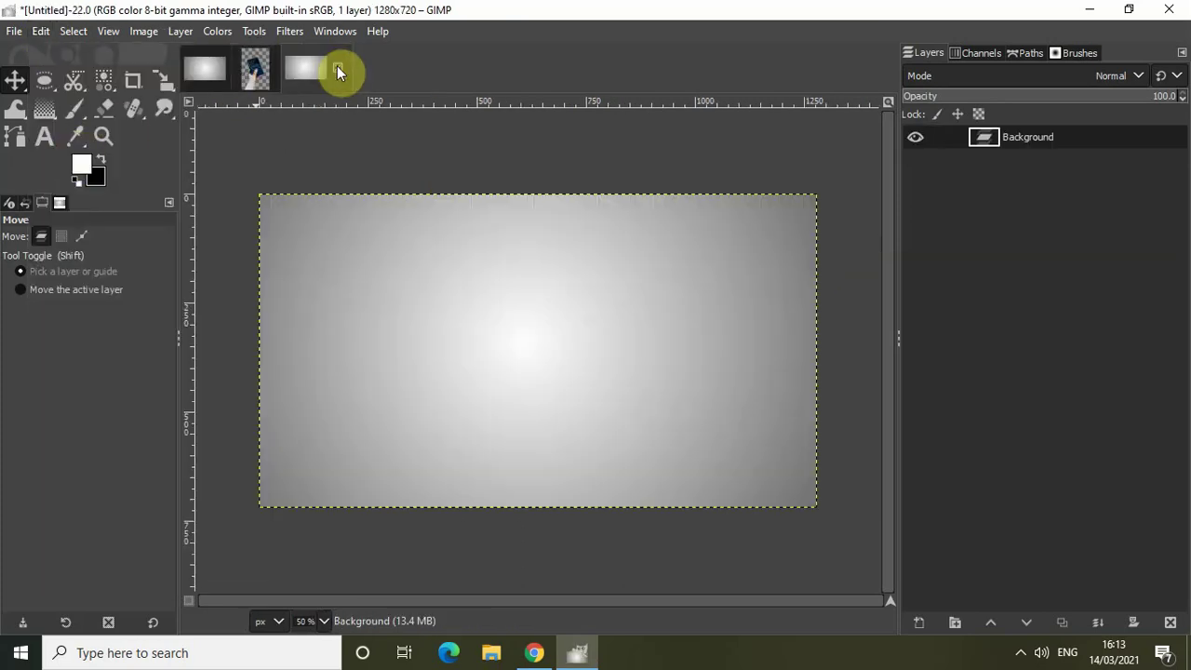
{"action": "left_click", "coordinate": [41, 31]}
{"action": "mouse_move", "coordinate": [119, 269]}
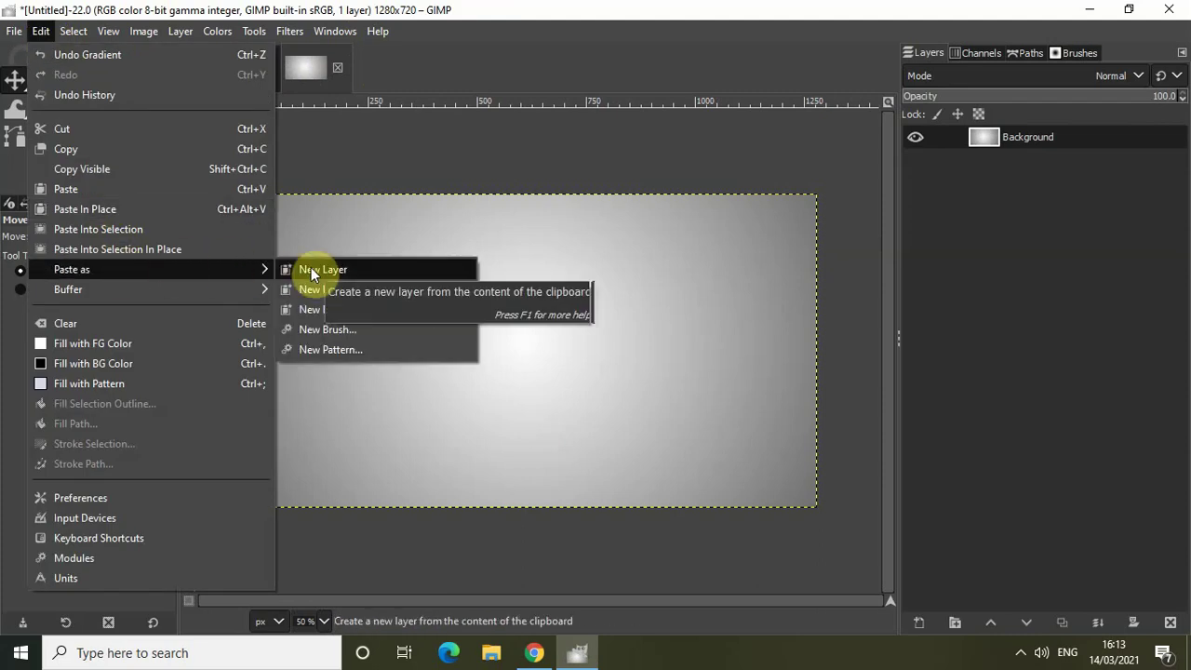
{"action": "left_click", "coordinate": [311, 269]}
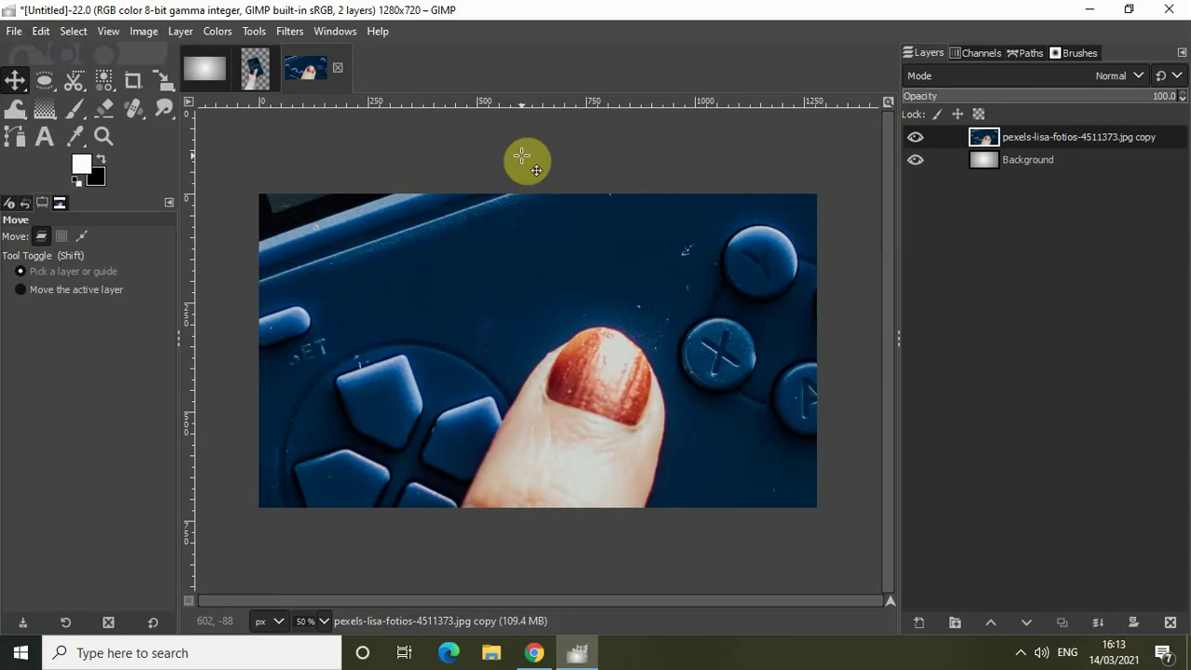
Shrink the pasted console layer with the Scale tool handles to 513×769 pixels.
{"action": "left_click", "coordinate": [161, 80]}
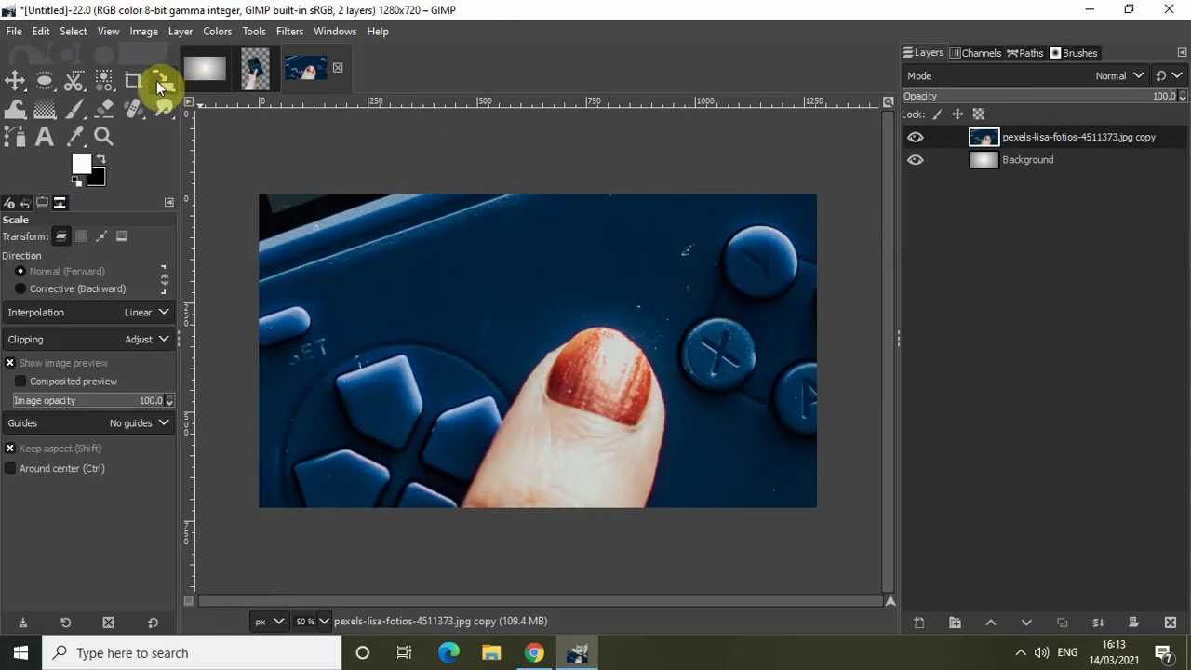
{"action": "left_click", "coordinate": [484, 303]}
{"action": "left_click_drag", "start_coordinate": [322, 202], "coordinate": [537, 354]}
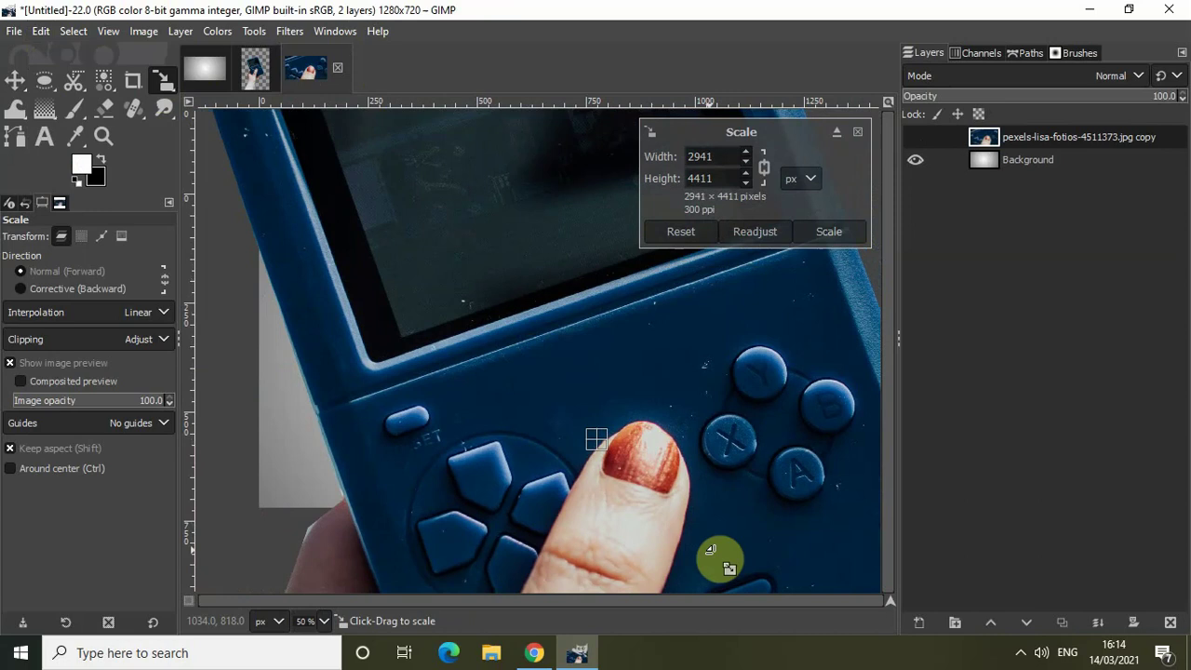
{"action": "left_click_drag", "start_coordinate": [644, 503], "coordinate": [524, 325]}
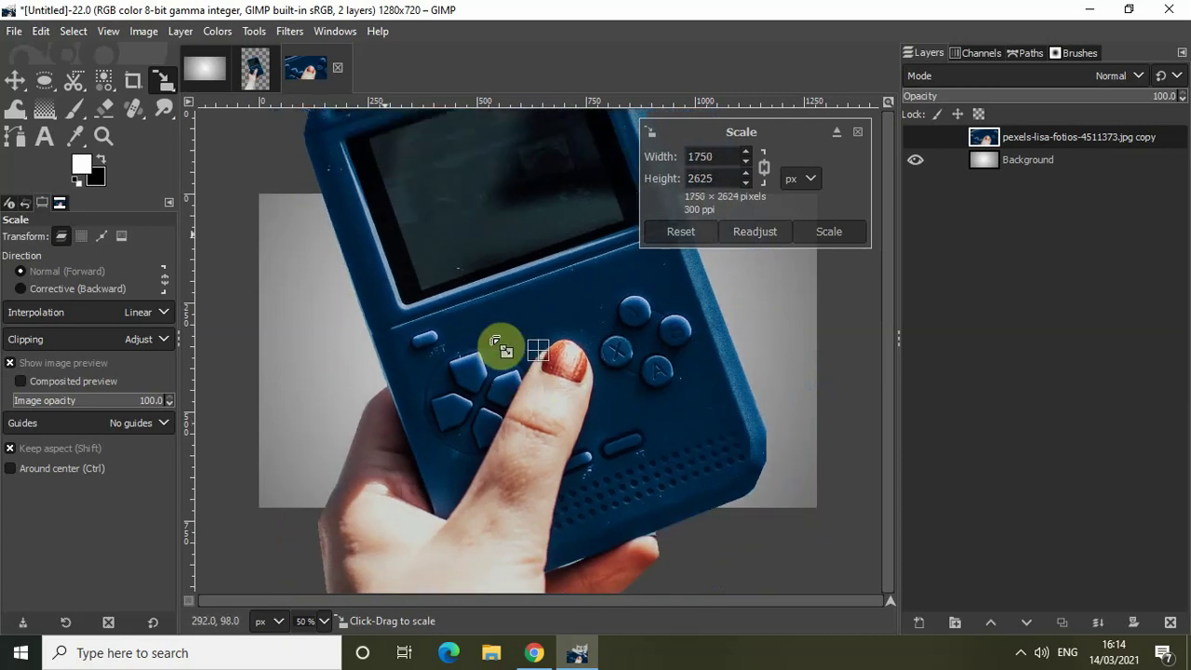
{"action": "left_click_drag", "start_coordinate": [501, 347], "coordinate": [704, 518]}
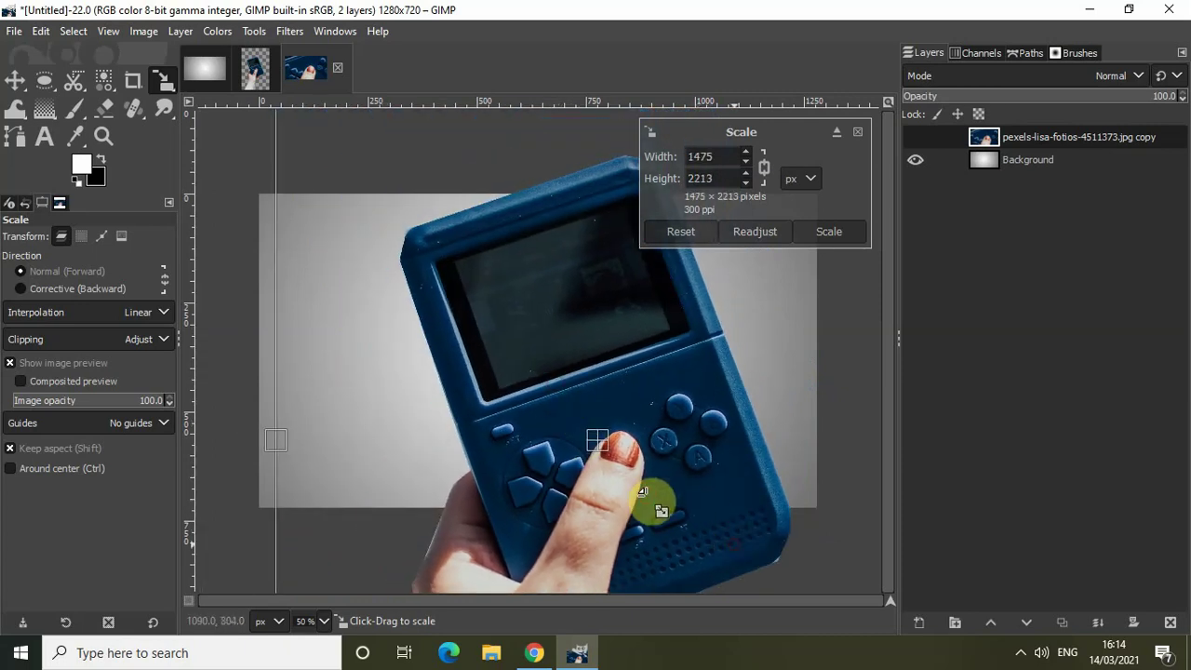
{"action": "left_click_drag", "start_coordinate": [642, 492], "coordinate": [470, 352]}
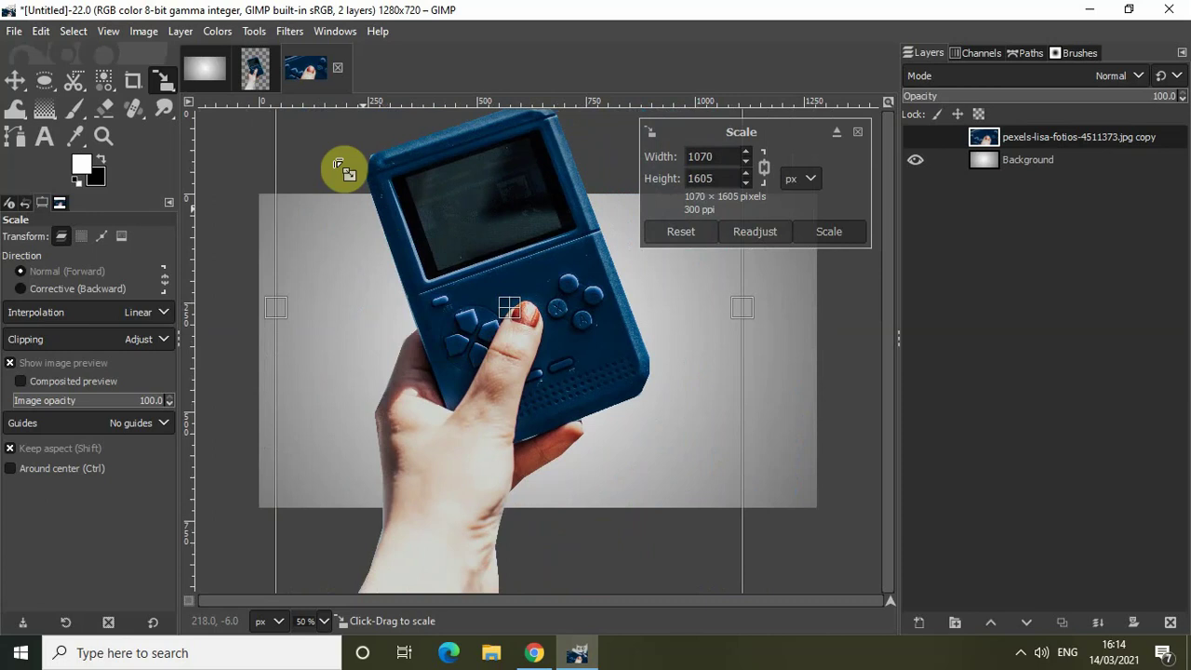
{"action": "left_click_drag", "start_coordinate": [345, 170], "coordinate": [511, 335]}
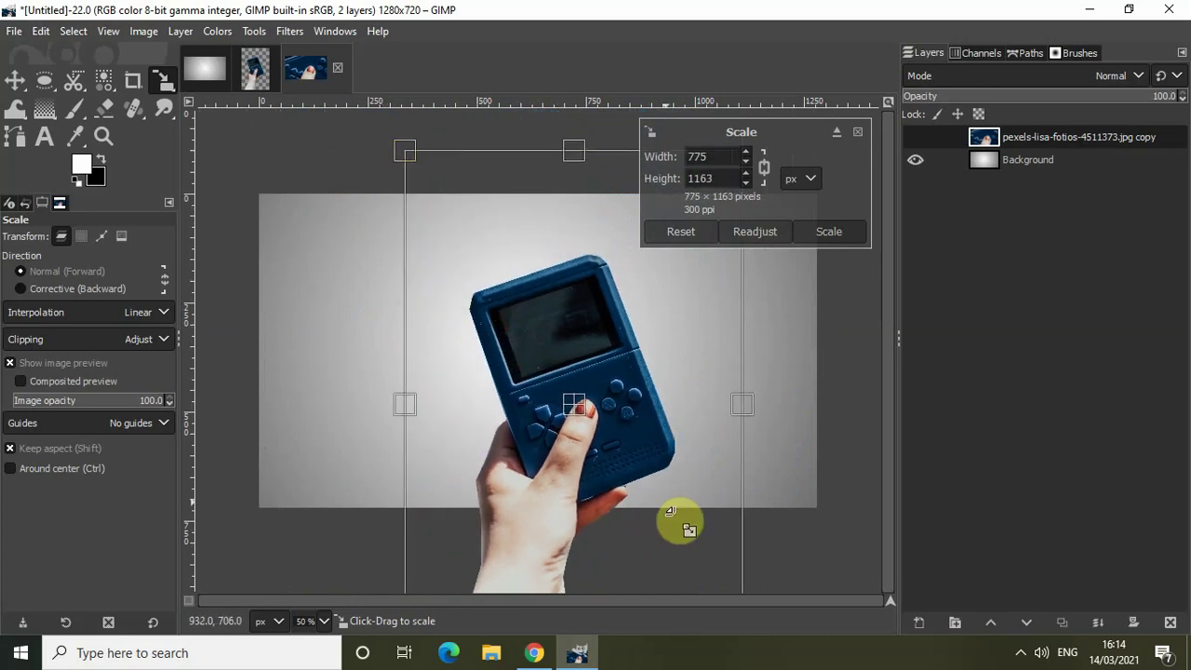
{"action": "left_click_drag", "start_coordinate": [651, 505], "coordinate": [574, 385]}
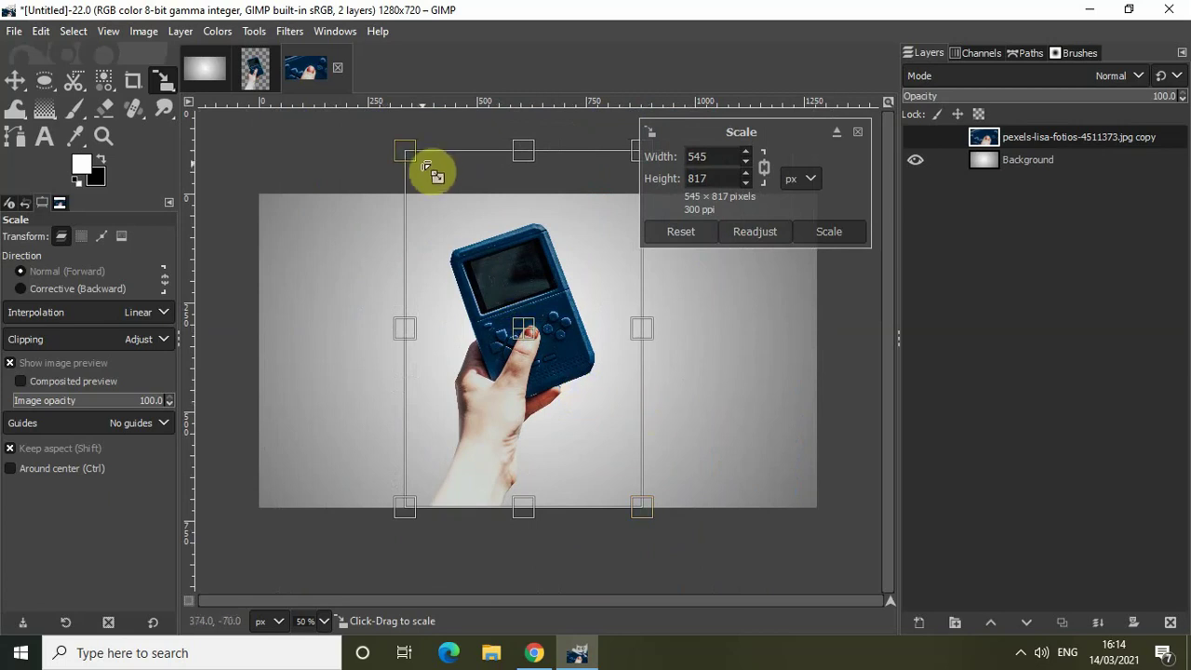
{"action": "left_click_drag", "start_coordinate": [426, 168], "coordinate": [445, 190]}
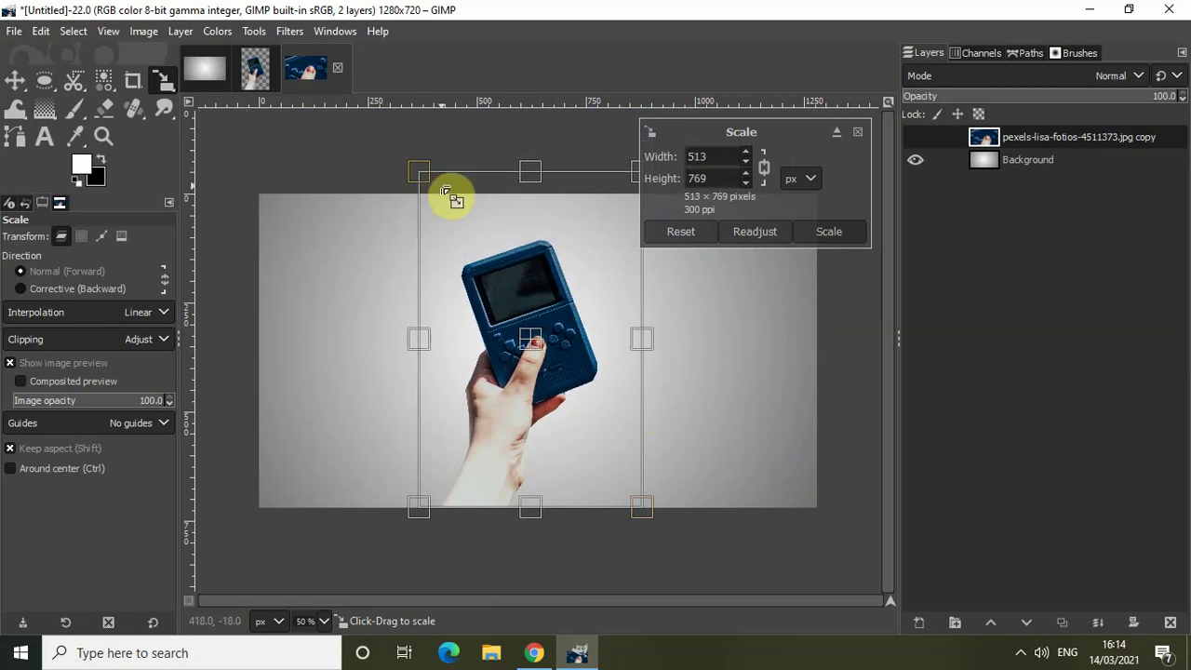
Apply the 513×769 scale and make the Background layer active.
{"action": "left_click", "coordinate": [835, 230]}
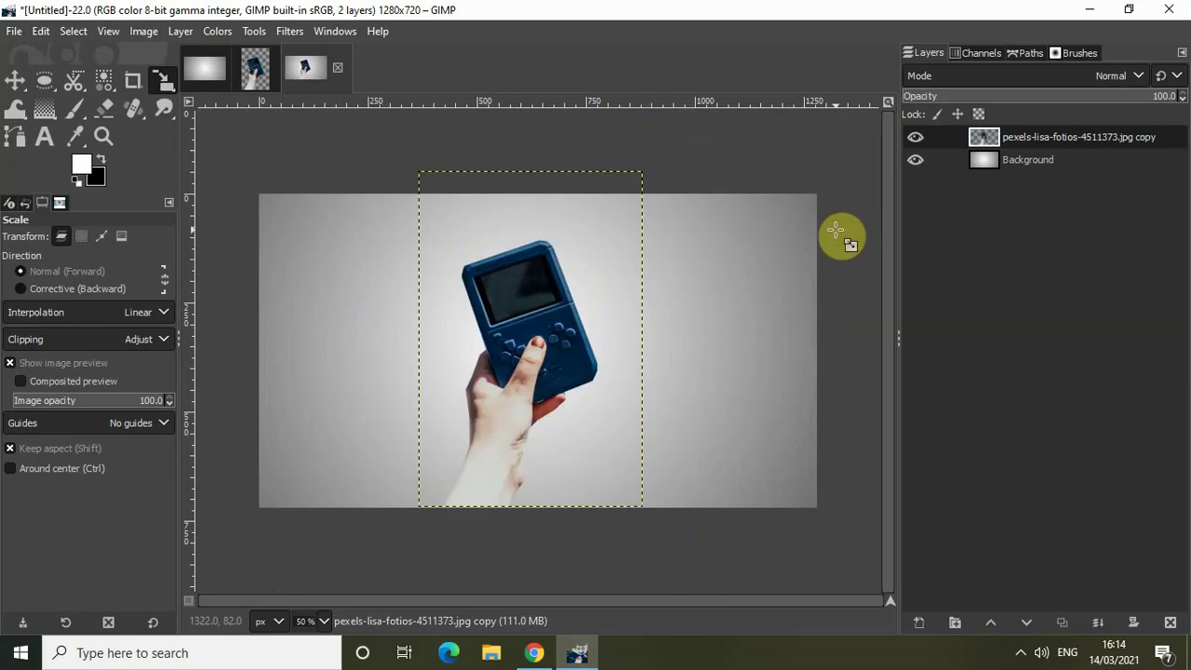
{"action": "left_click", "coordinate": [1062, 160]}
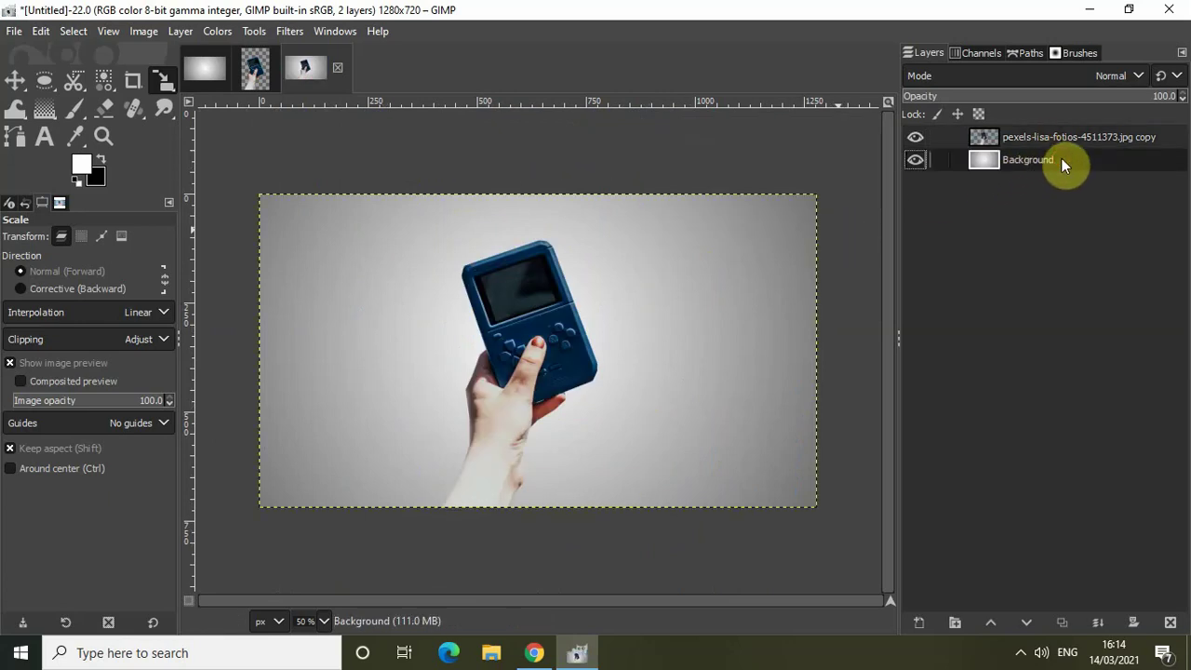